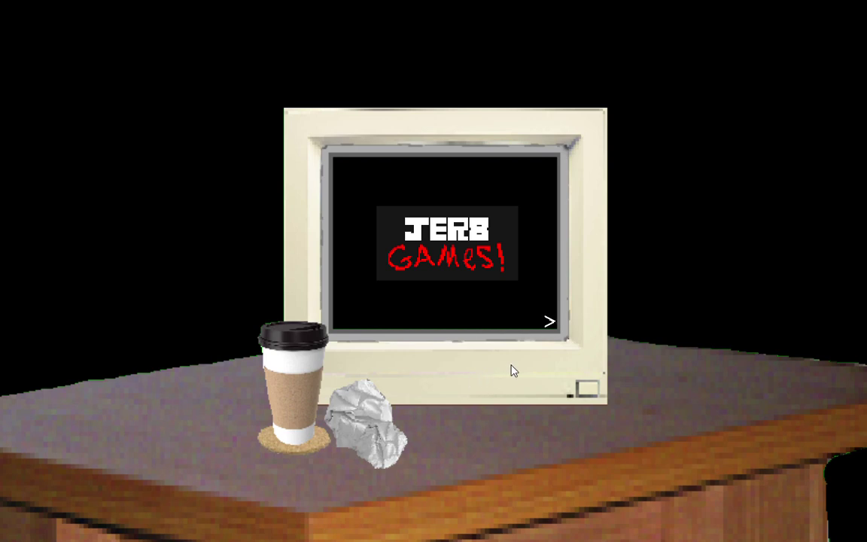
left_click(550, 323)
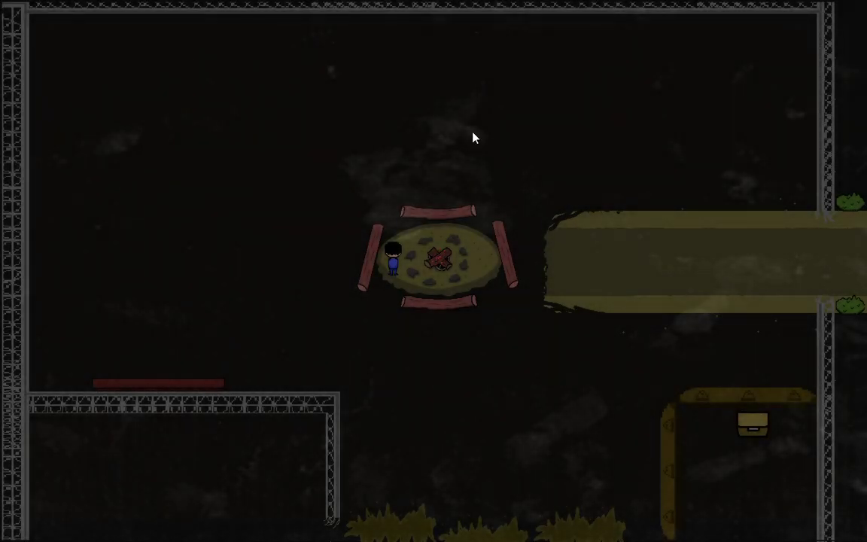
key("Right")
key("Left")
key("Down")
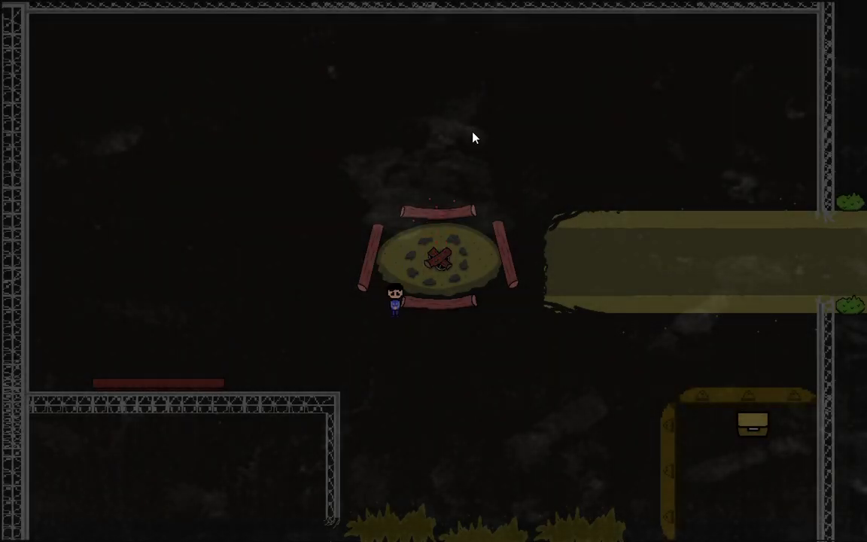
key("Down")
key("Right")
key("Up")
key("Right")
key("Down")
key("Right")
key("Down")
key("Right")
key("Up")
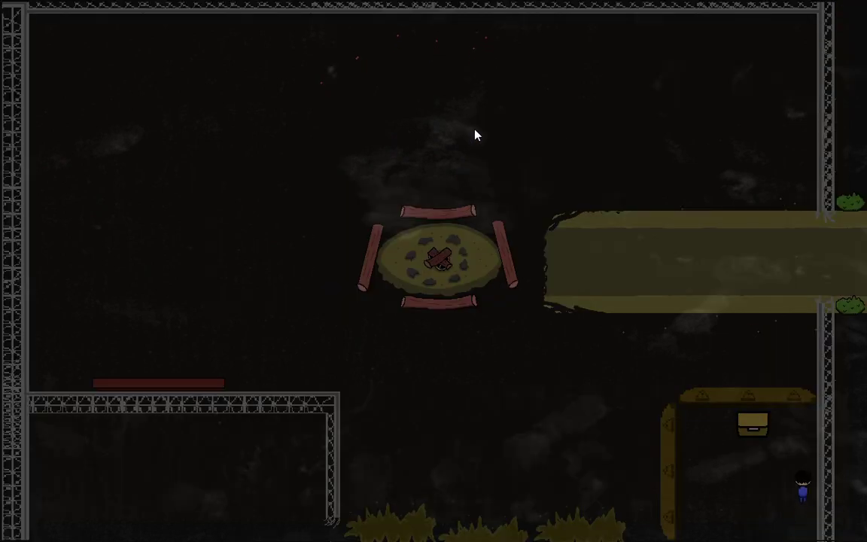
key("Left")
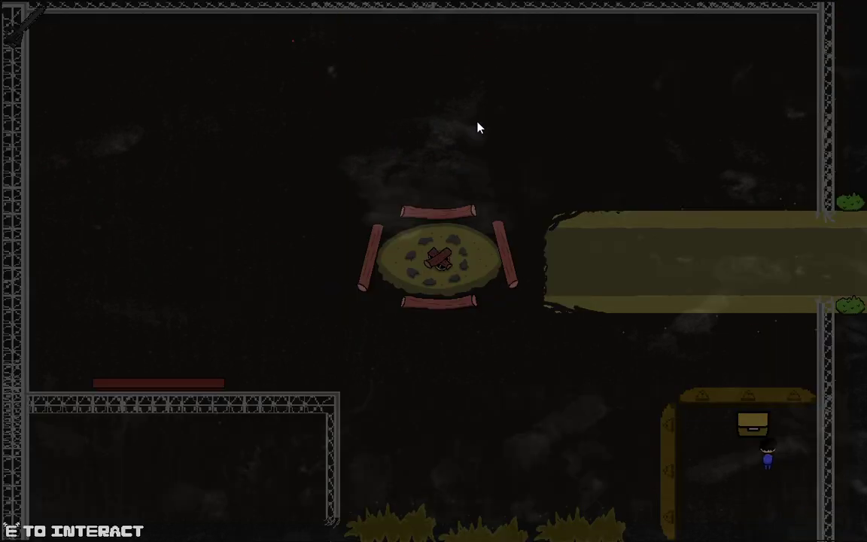
key("Left")
key("Right")
key("Left")
key("Up")
key("Right")
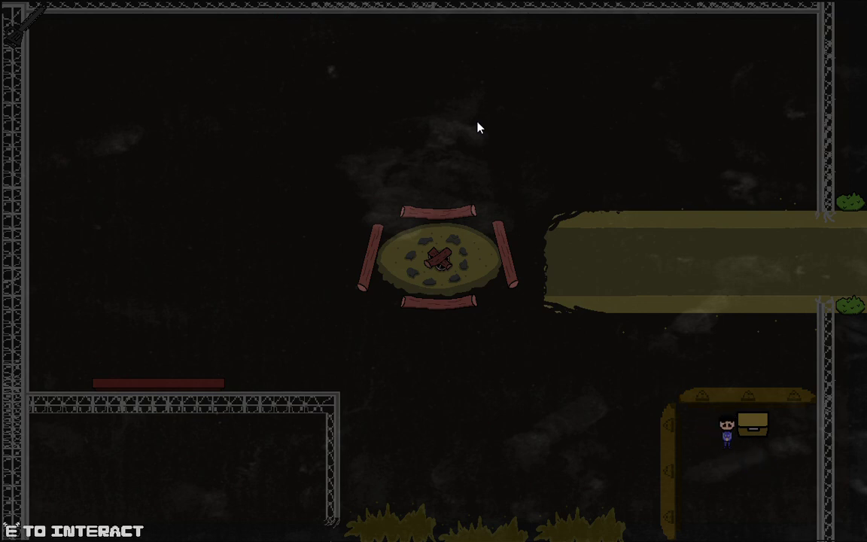
key("Down")
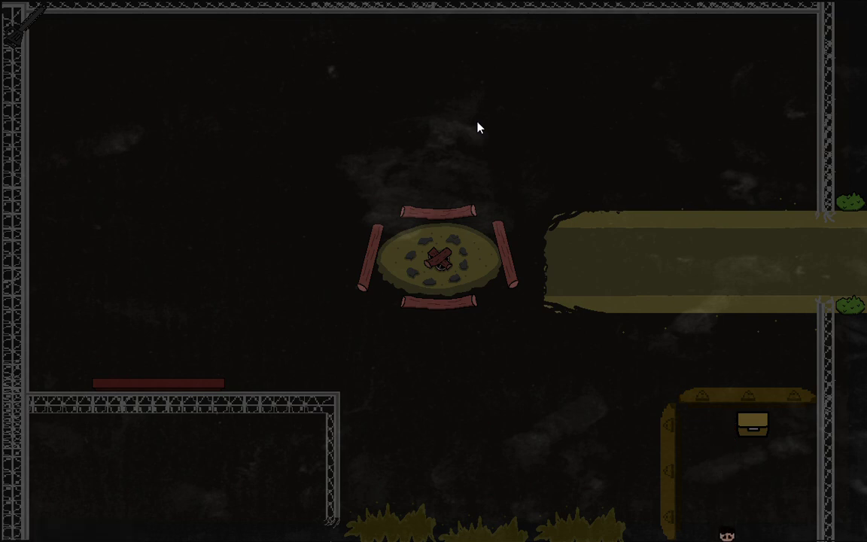
key("Left")
key("Left")
key("Up")
key("Down")
key("Left")
key("Down")
key("Right")
key("Up")
key("Up")
key("Right")
key("Up")
key("Right")
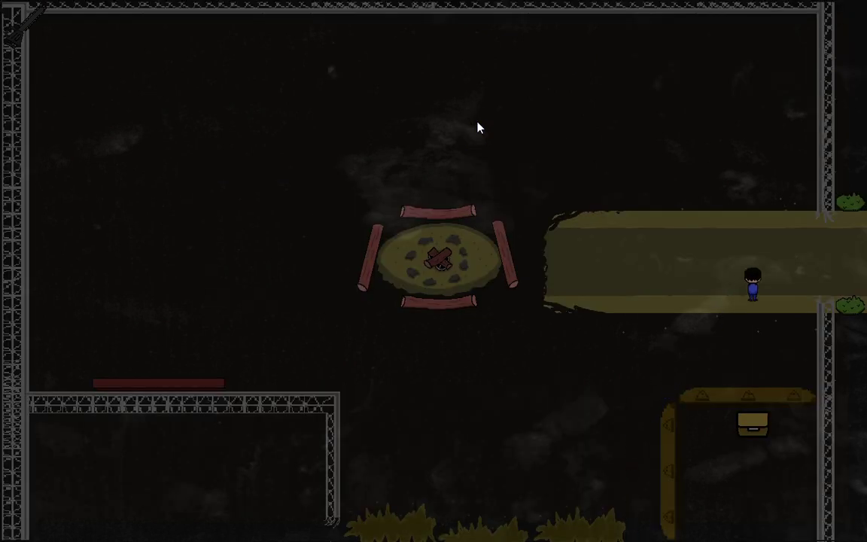
key("Right")
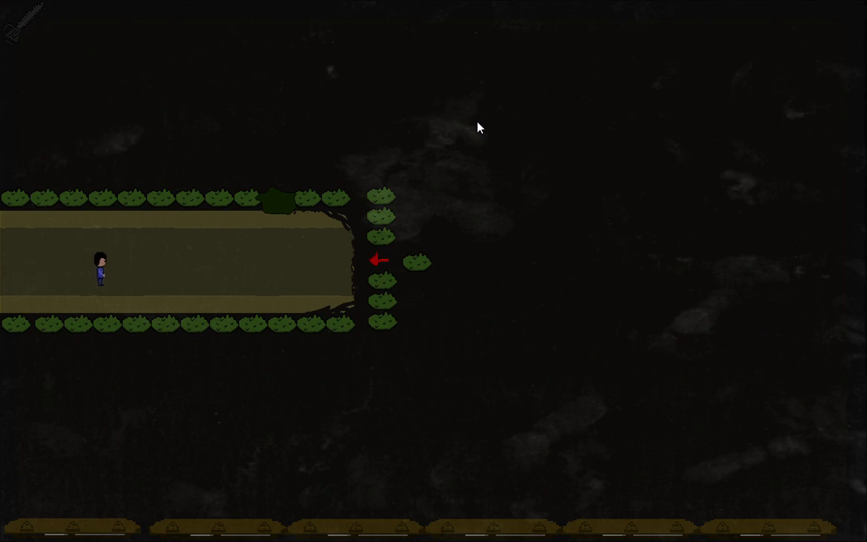
key("Up")
key("Right")
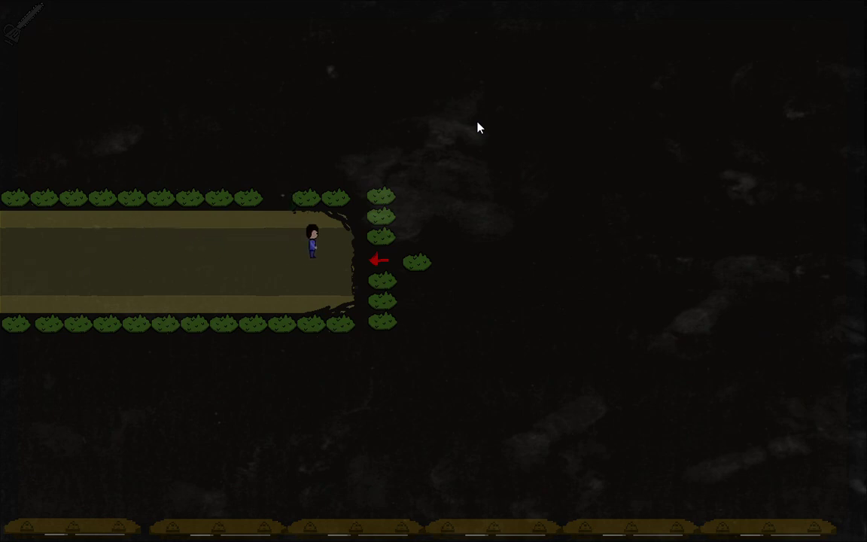
key("Left")
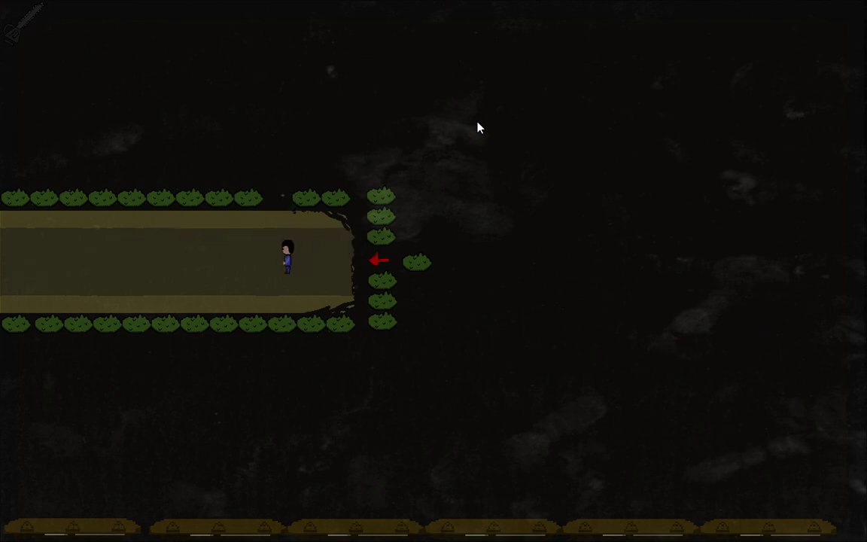
key("Up")
key("Up")
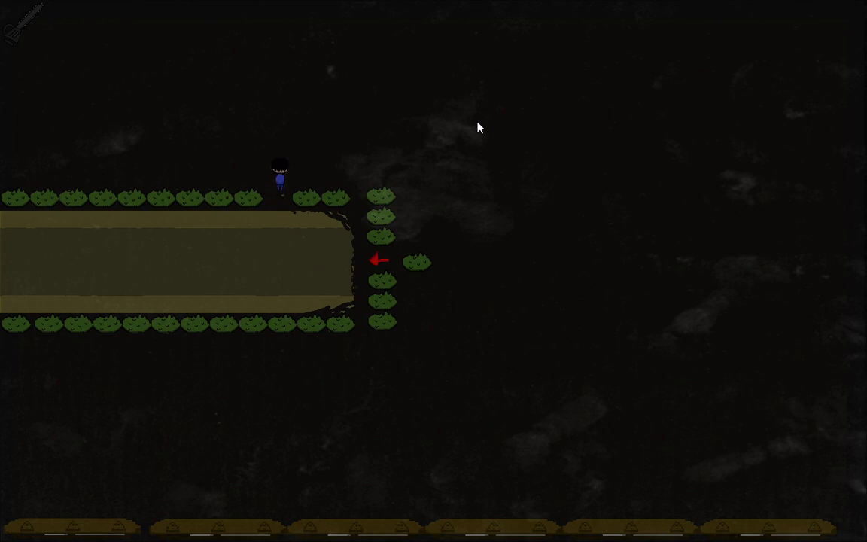
key("Up")
key("Right")
key("Down")
key("Down")
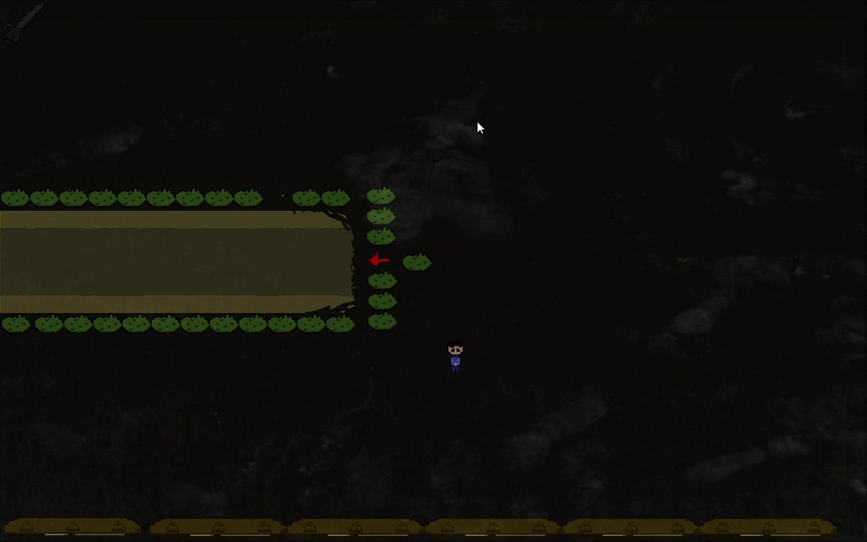
key("Left")
key("Left")
key("Left")
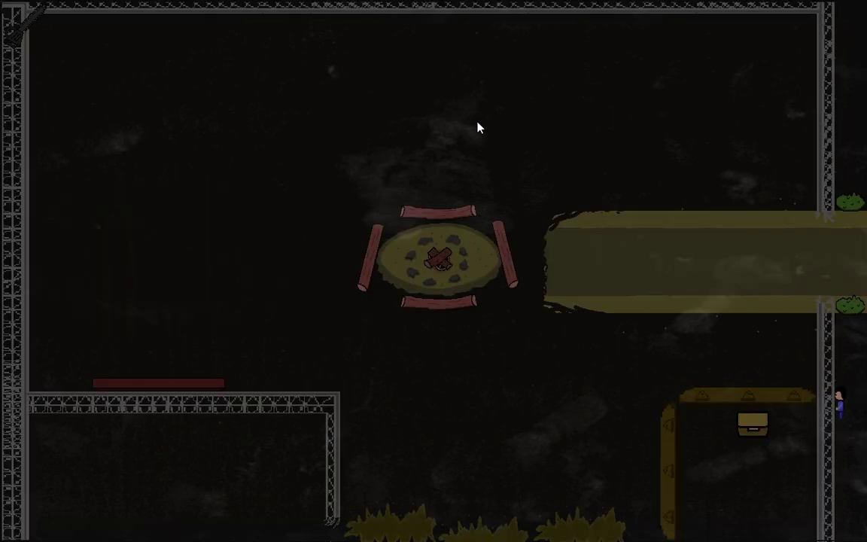
key("Down")
key("Right")
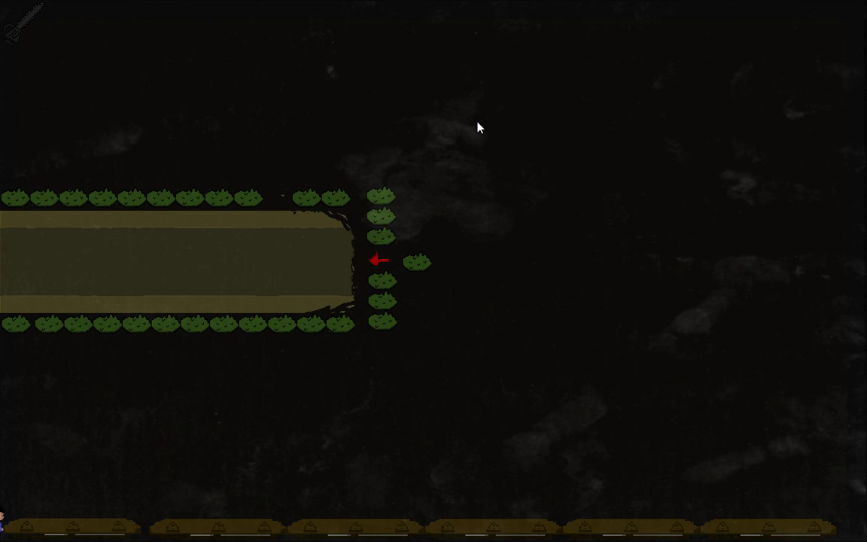
key("Left")
key("Right")
key("Right")
key("Right")
key("Right")
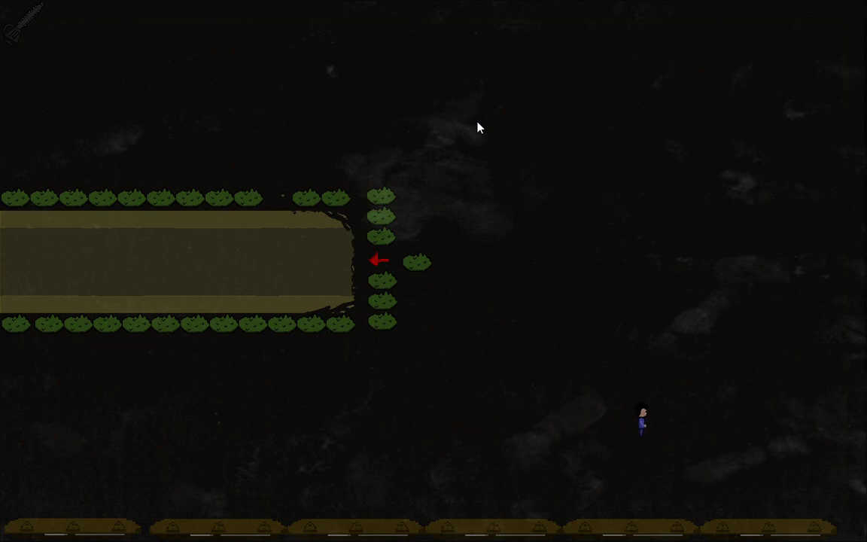